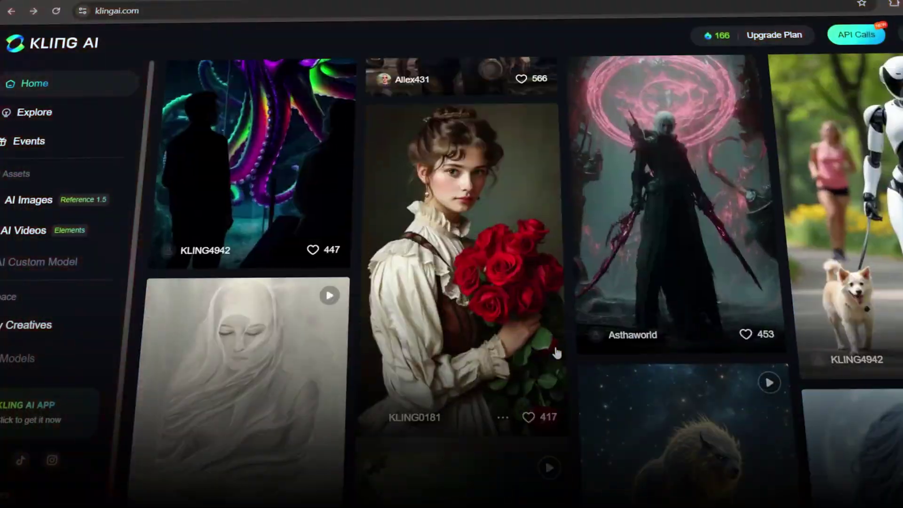
scroll(555, 346, "up", 5)
scroll(555, 345, "up", 5)
scroll(554, 346, "up", 5)
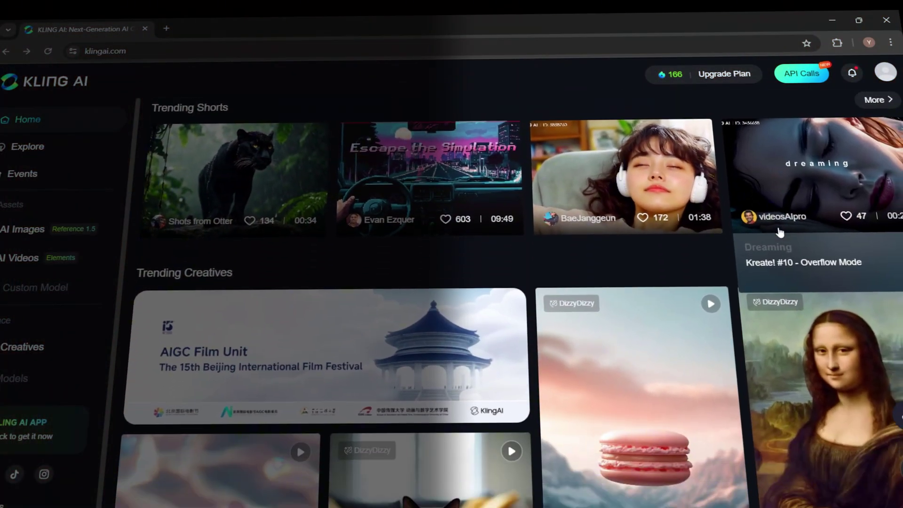
scroll(722, 308, "down", 3)
scroll(722, 308, "down", 3)
scroll(722, 309, "down", 3)
scroll(489, 375, "down", 3)
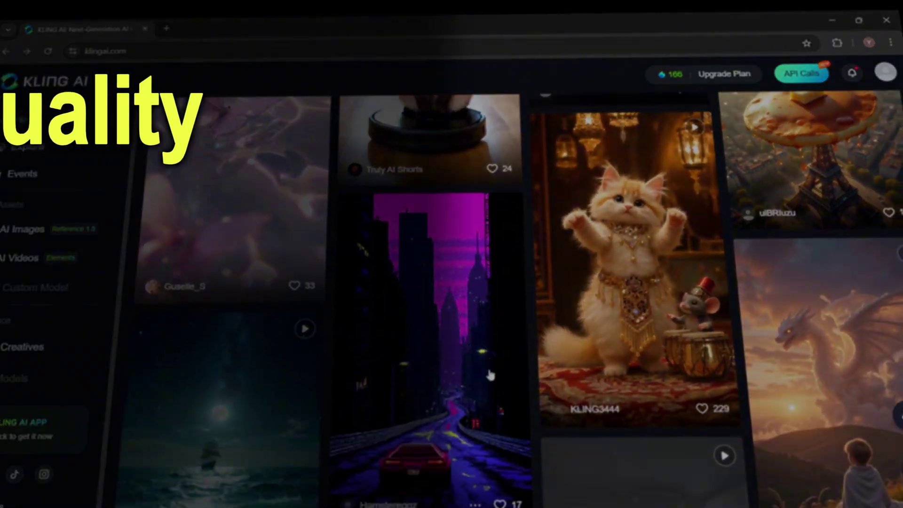
scroll(521, 369, "down", 2)
scroll(521, 369, "down", 3)
scroll(521, 369, "down", 3)
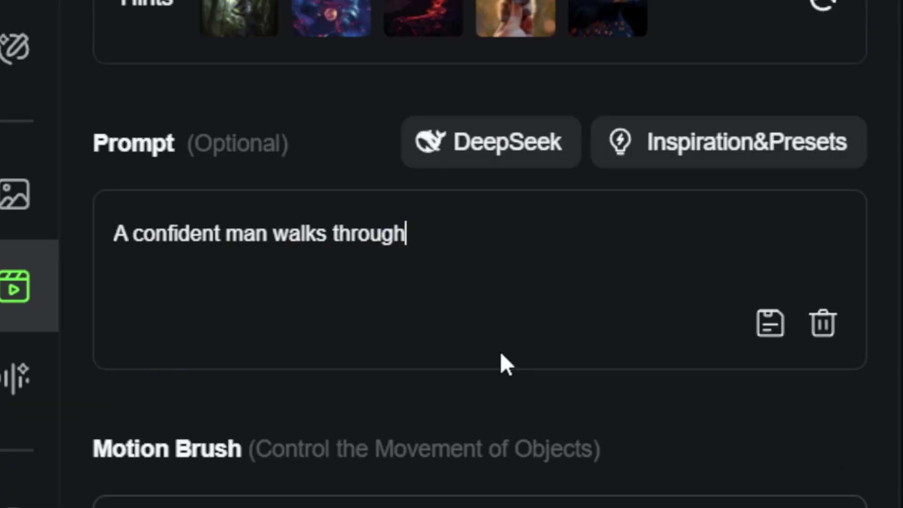
type("a futuristic neon lit alle")
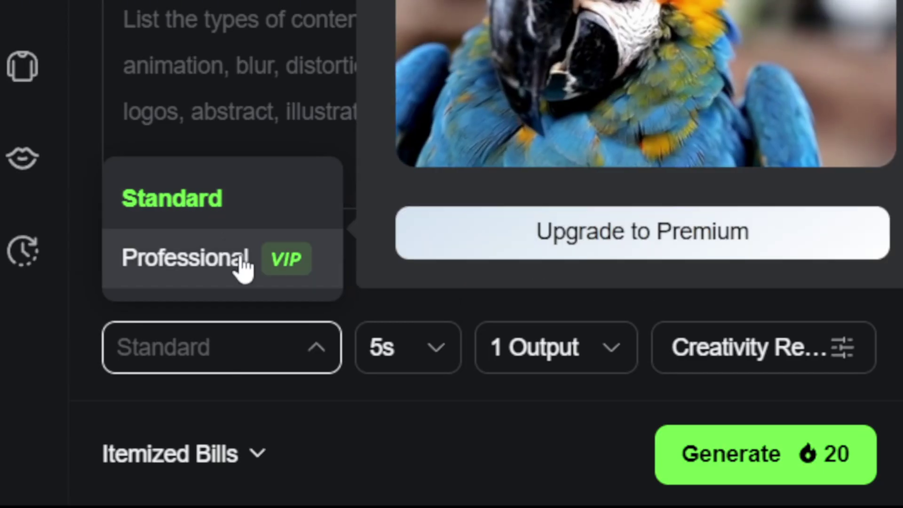
Step: Set Professional quality, open Video generation, keep Kling 1.6, and return to Image to Video
left_click(238, 262)
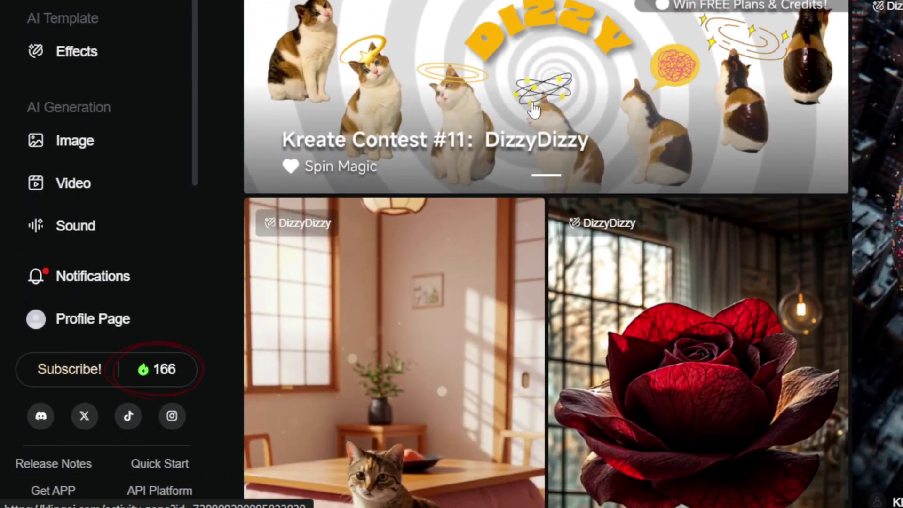
scroll(532, 109, "down", 1)
scroll(530, 109, "down", 2)
scroll(529, 110, "down", 2)
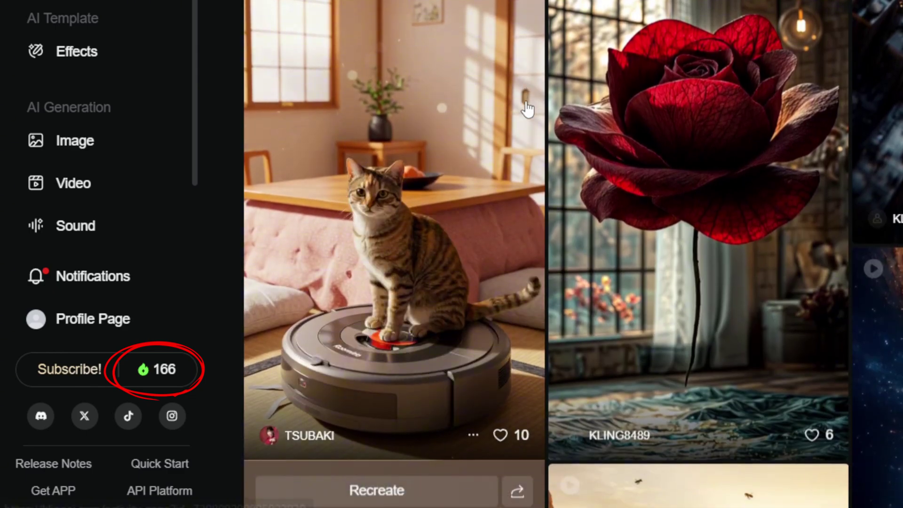
scroll(525, 109, "down", 1)
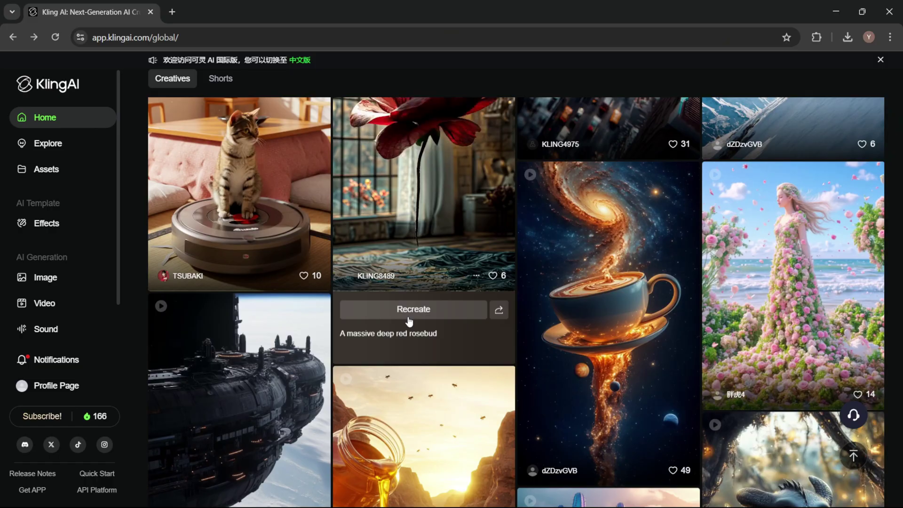
scroll(408, 321, "down", 2)
scroll(395, 310, "down", 1)
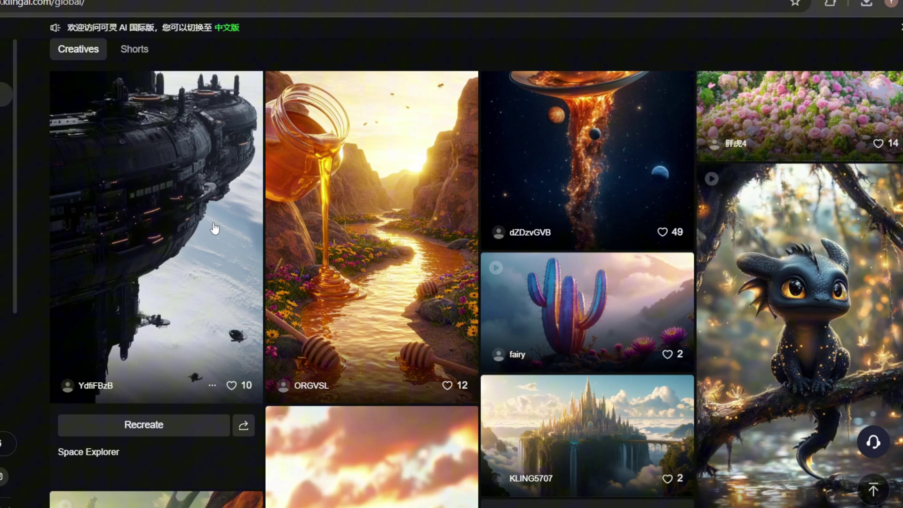
scroll(208, 303, "down", 4)
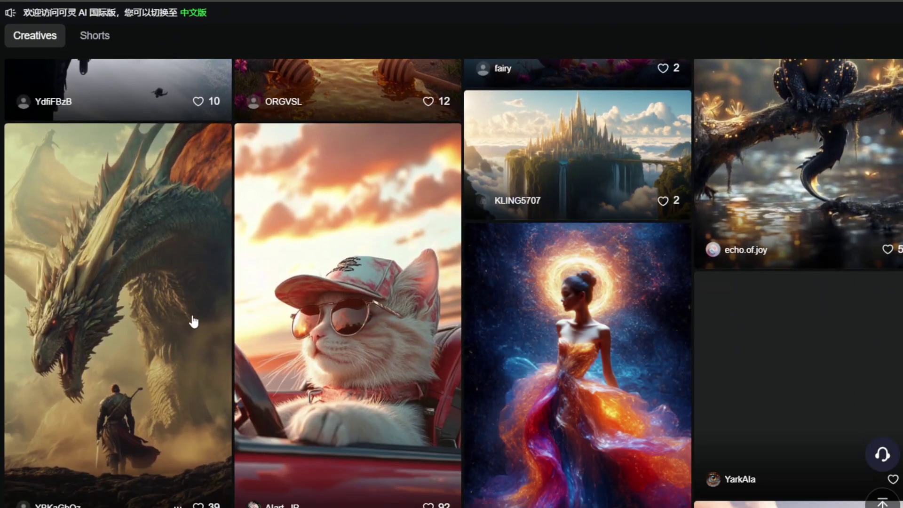
scroll(395, 332, "down", 3)
scroll(393, 336, "down", 2)
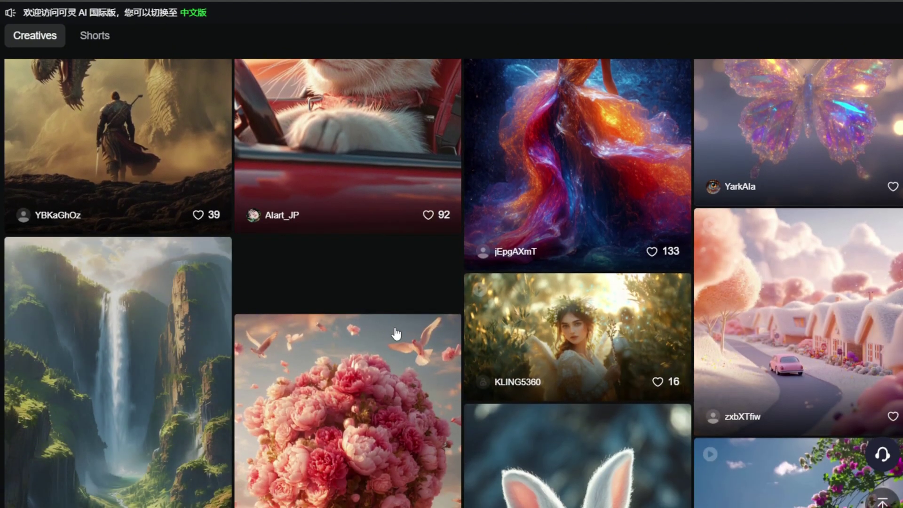
scroll(393, 336, "down", 1)
scroll(393, 336, "down", 2)
scroll(392, 336, "down", 2)
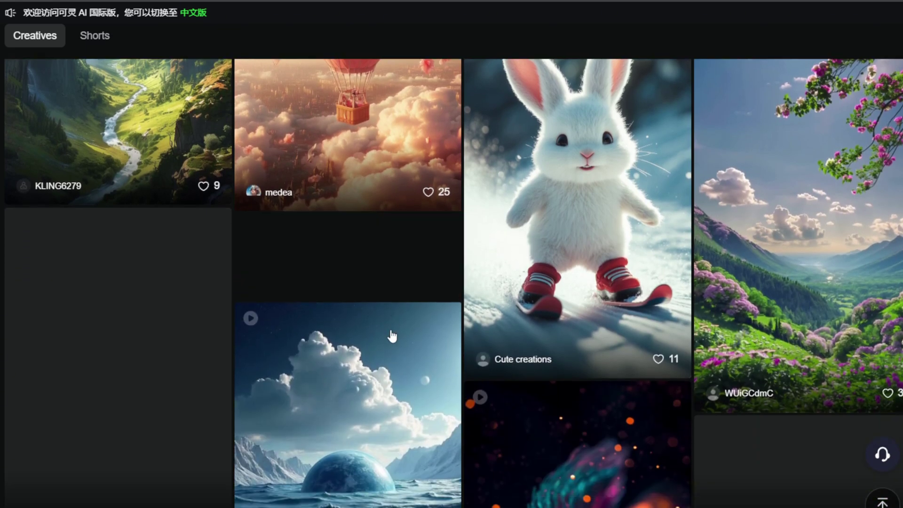
scroll(391, 336, "down", 2)
scroll(416, 332, "down", 1)
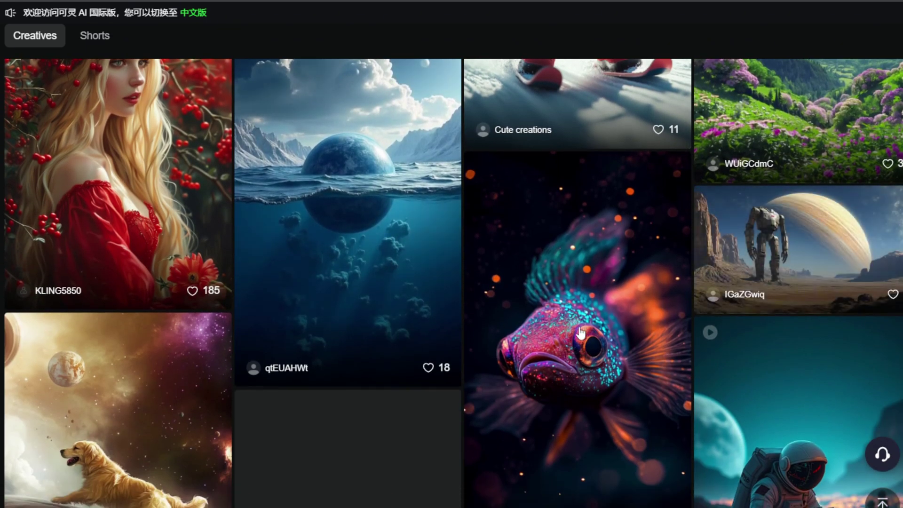
scroll(566, 367, "down", 2)
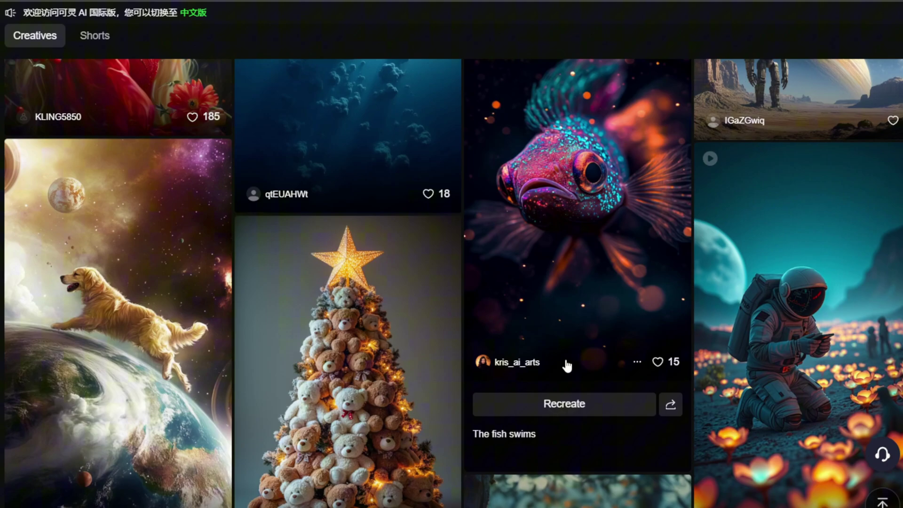
scroll(566, 365, "down", 2)
scroll(536, 364, "down", 3)
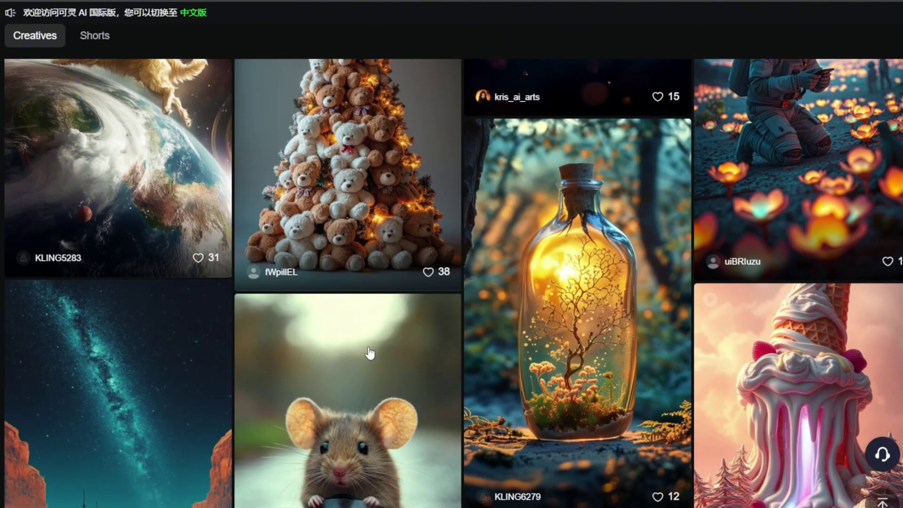
scroll(325, 354, "down", 2)
scroll(325, 354, "down", 2)
scroll(325, 354, "down", 1)
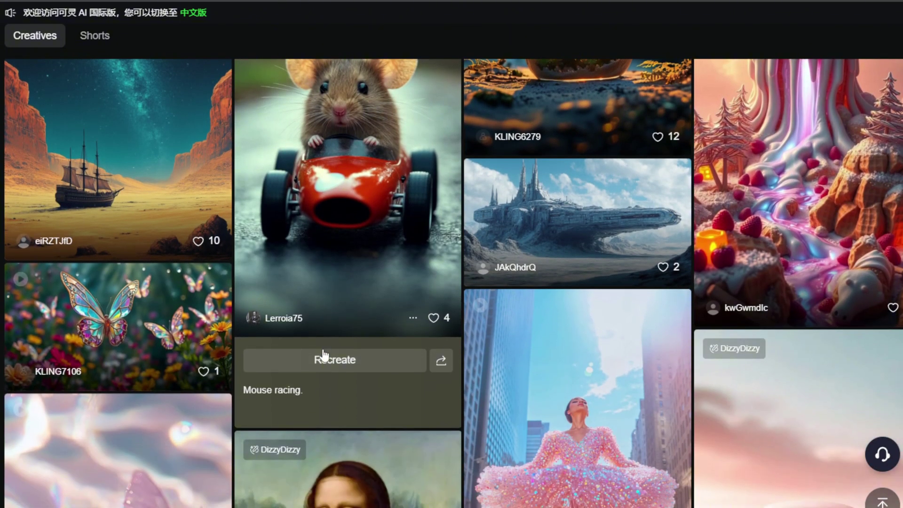
scroll(324, 354, "down", 2)
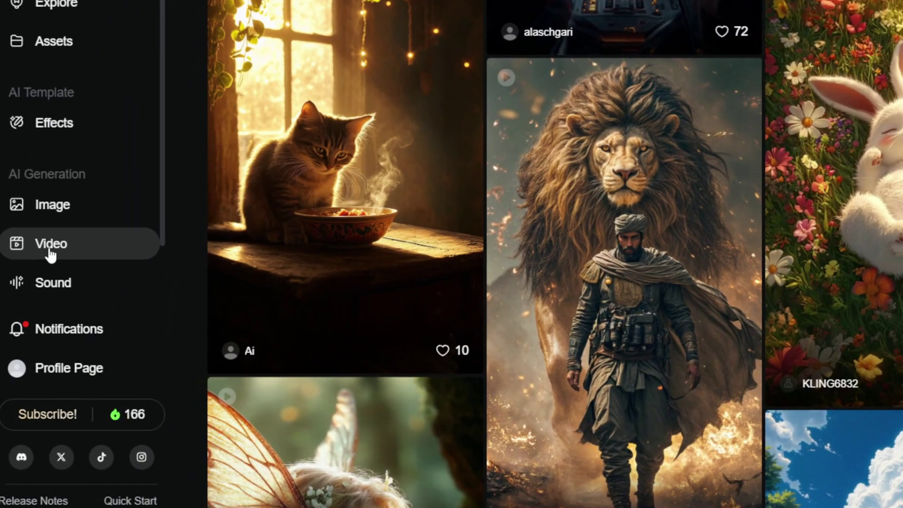
left_click(50, 246)
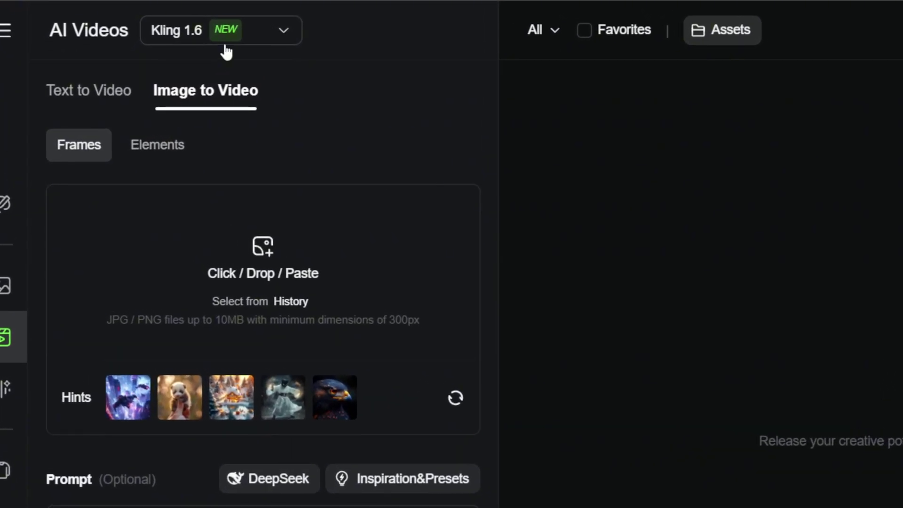
left_click(226, 48)
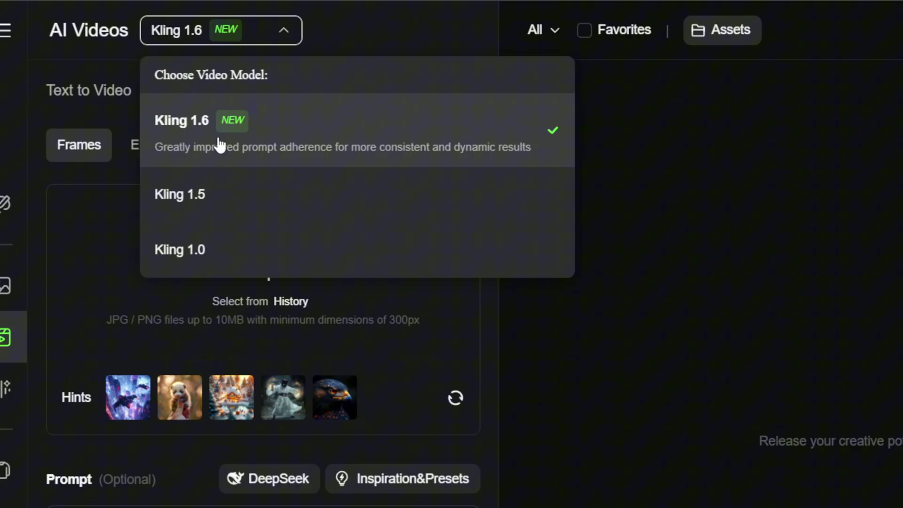
left_click(219, 144)
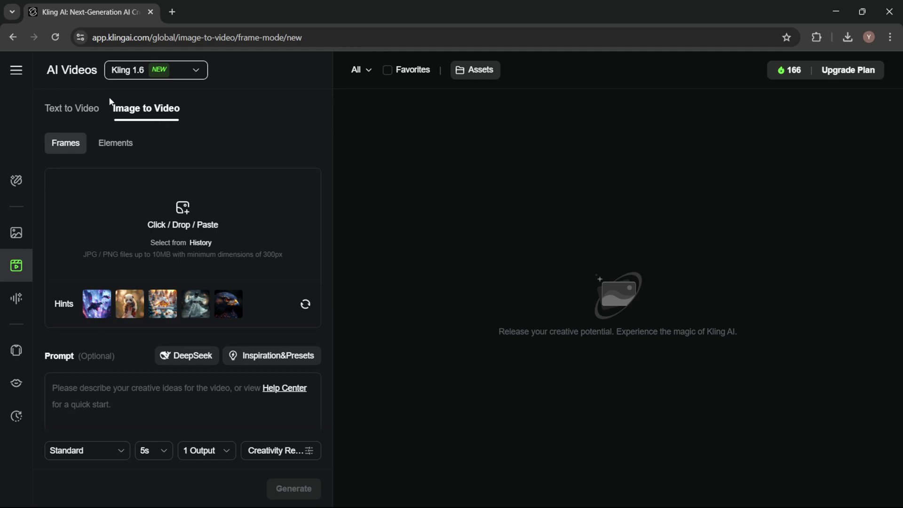
left_click(80, 107)
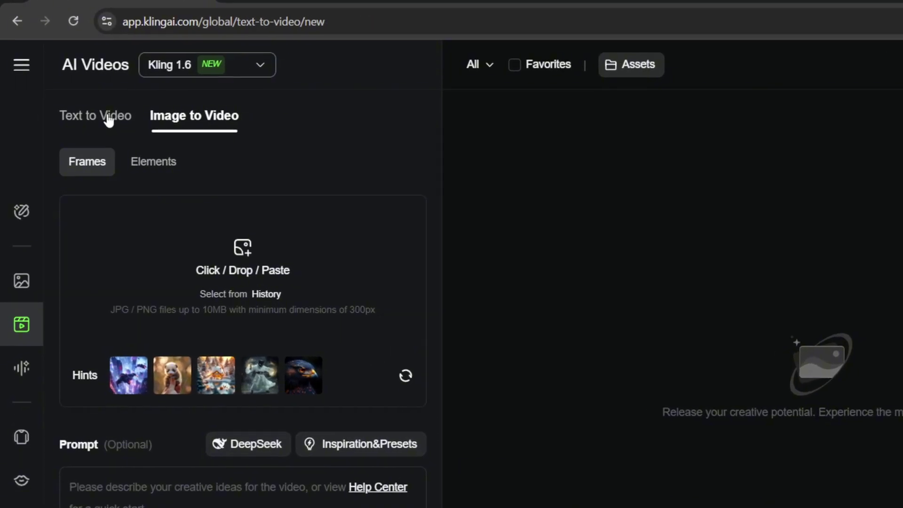
left_click(192, 117)
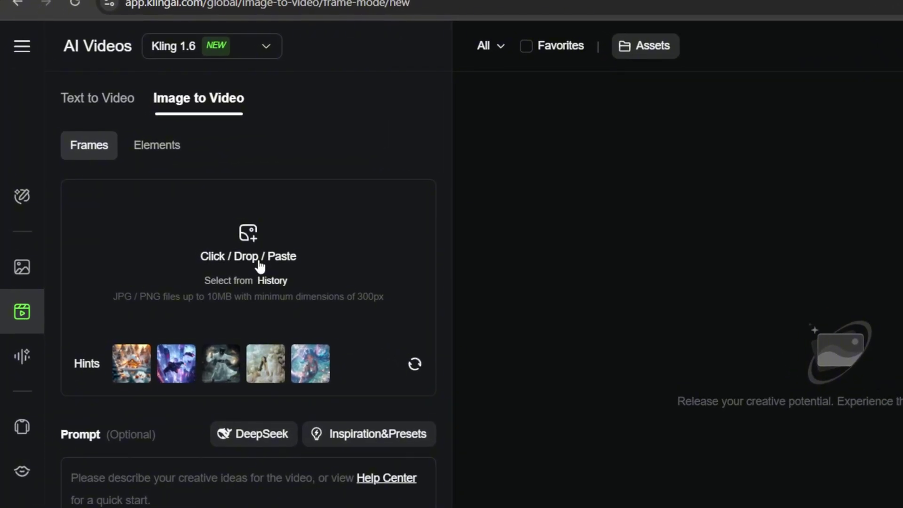
Step: Upload the neon street portrait from the file dialog as the start image
left_click(264, 260)
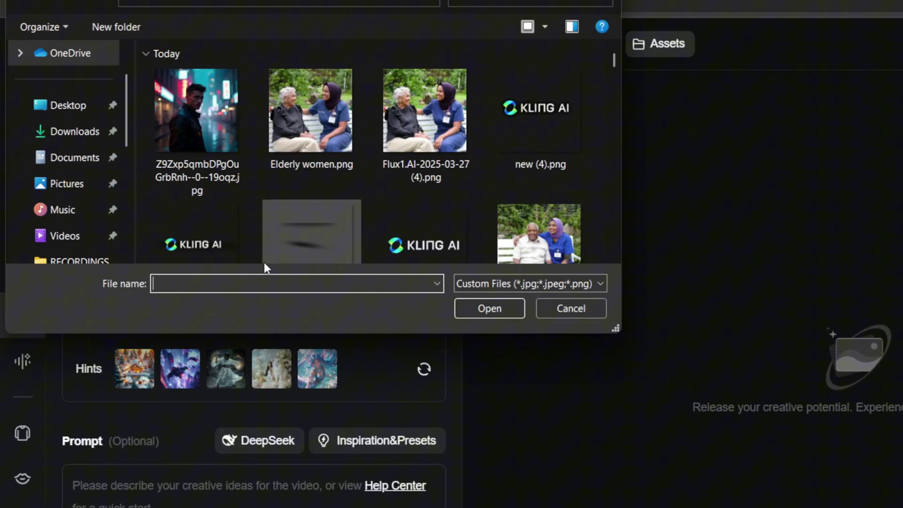
double_click(181, 105)
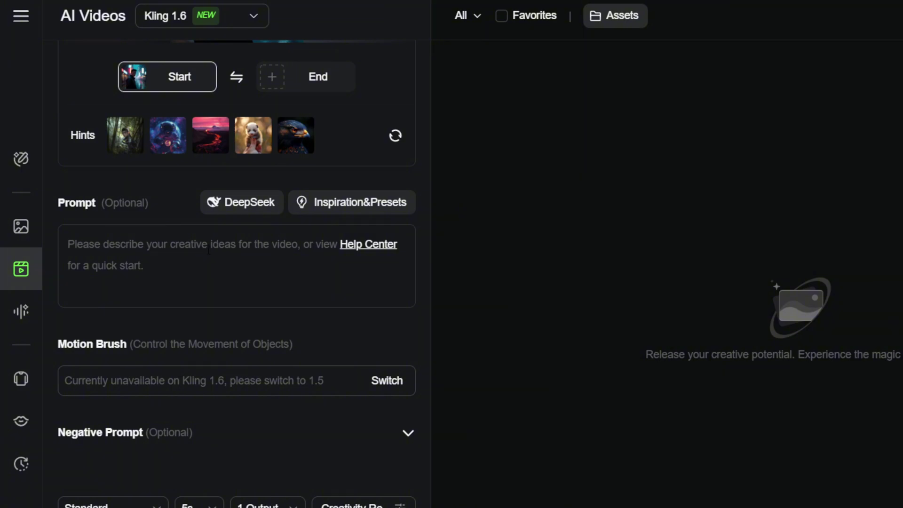
type("A confid")
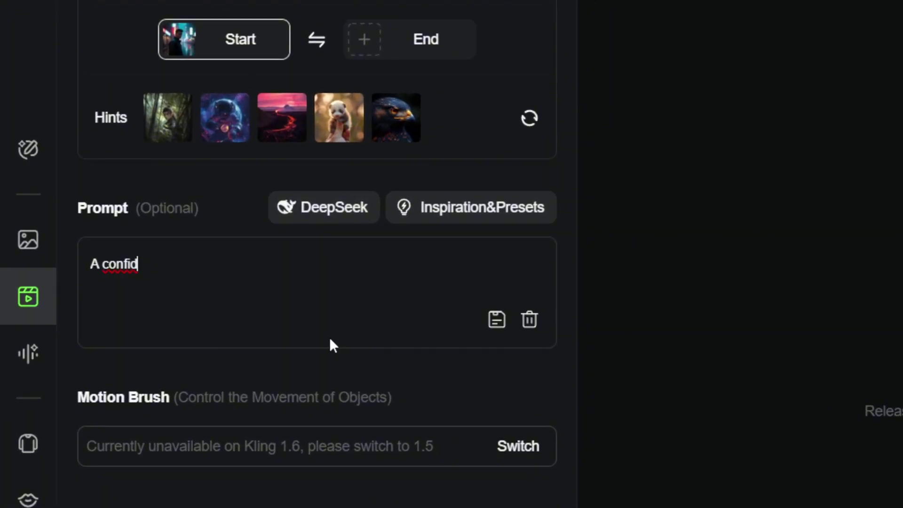
type("ent man walks through a futuristic neo")
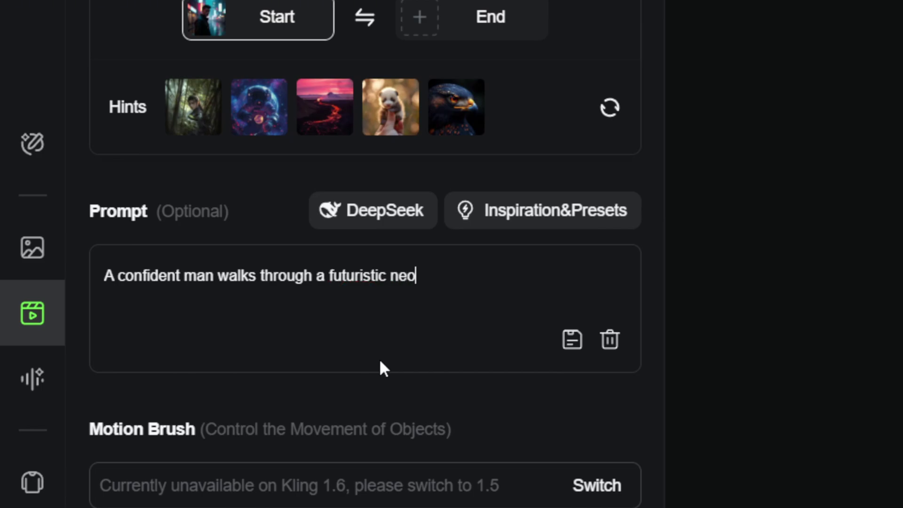
type("n lit alley as the camera smoothly tracks")
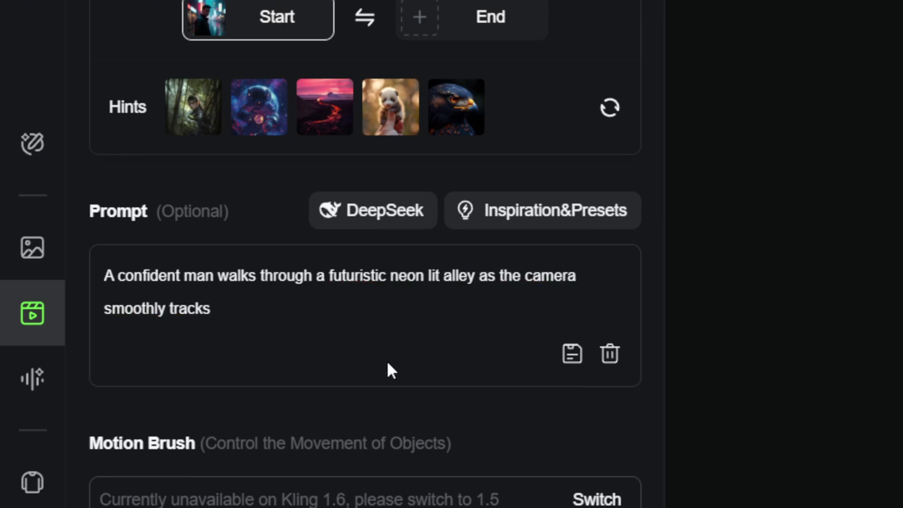
type(" from behind with soft cinematic lightin")
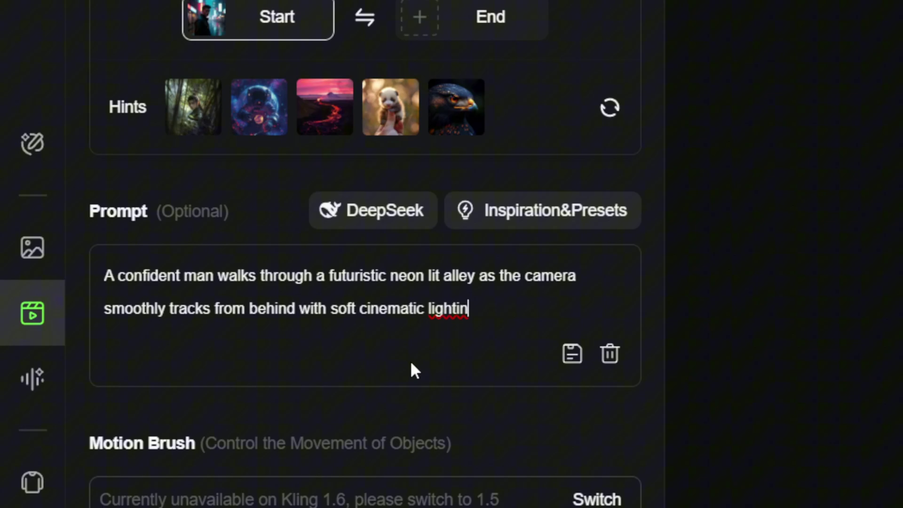
type("g and rain reflections on the ground.")
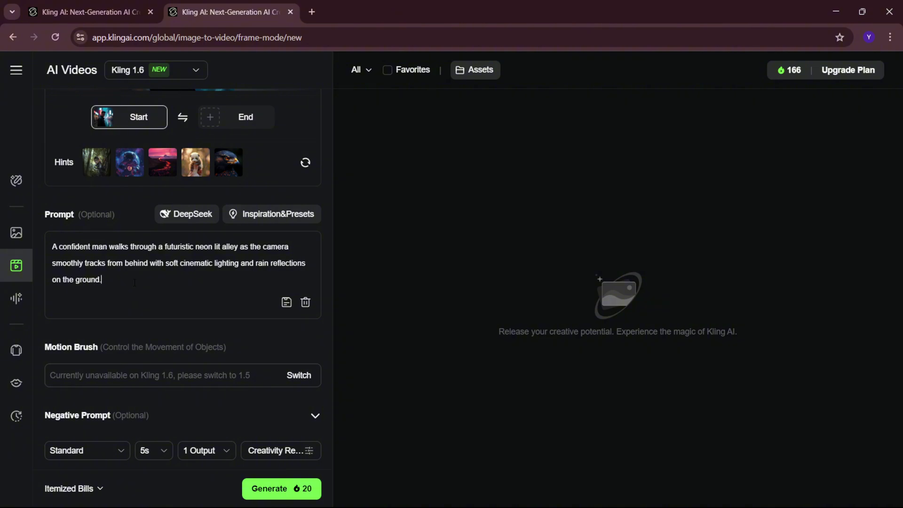
scroll(134, 282, "down", 1)
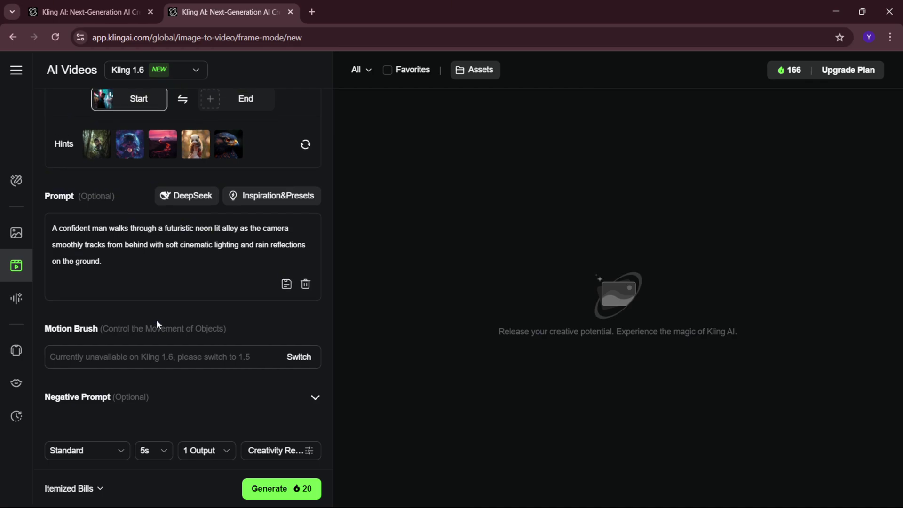
scroll(157, 320, "up", 1)
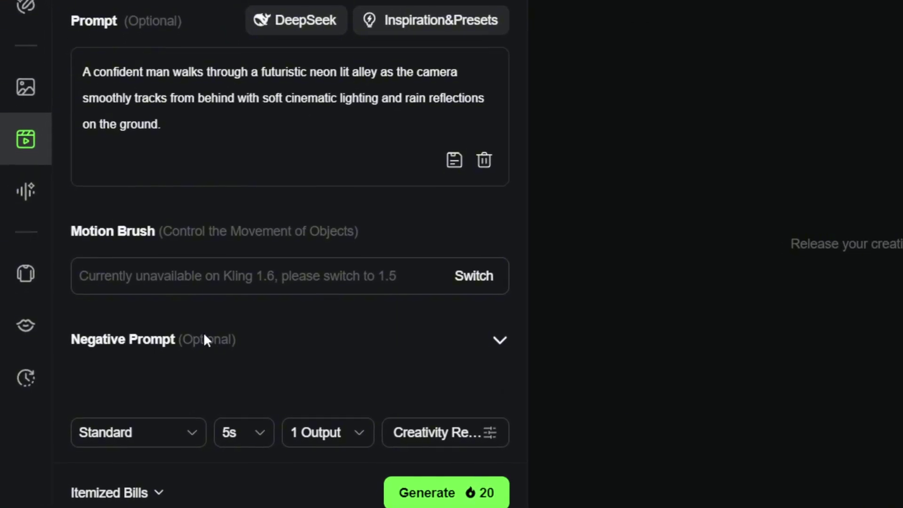
Step: Expand, then collapse the empty Negative Prompt section
left_click(508, 339)
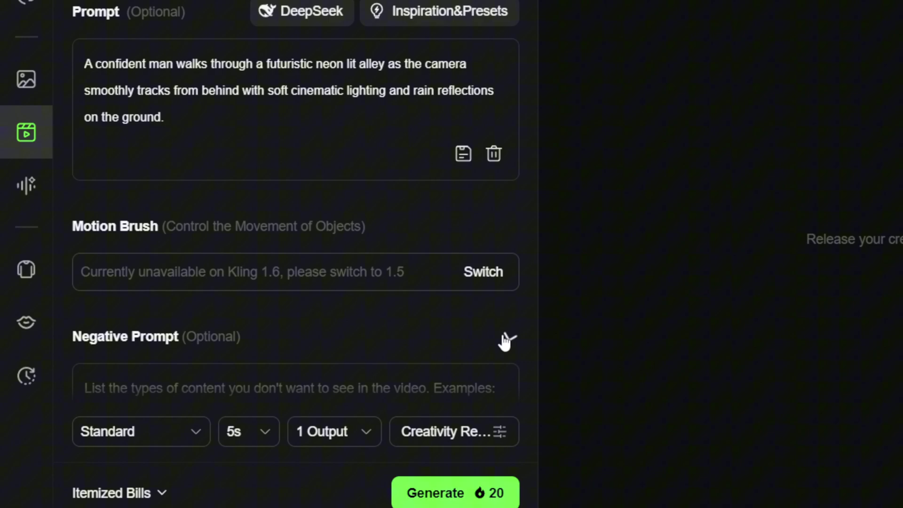
scroll(282, 296, "down", 2)
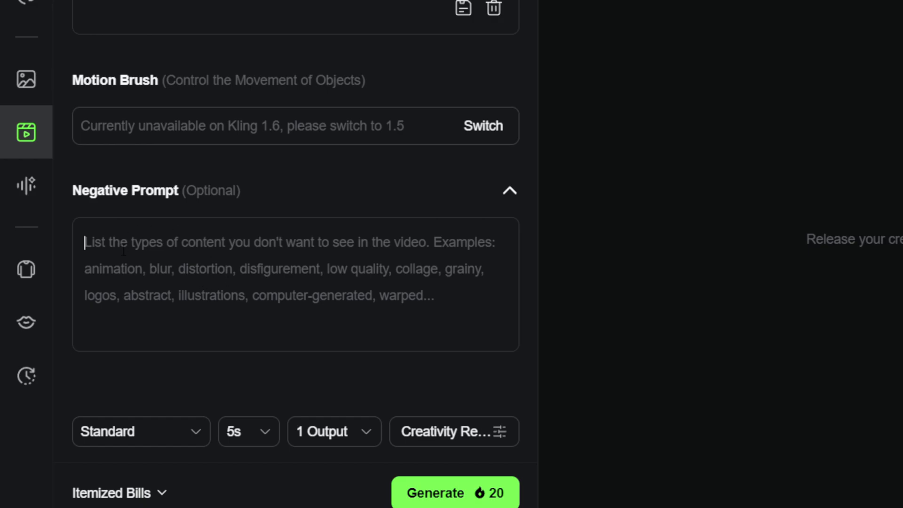
left_click(508, 199)
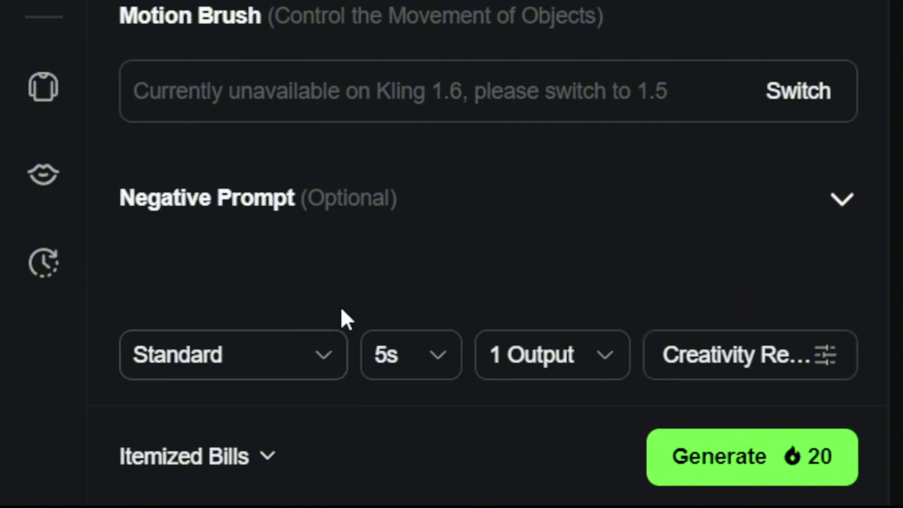
left_click(233, 361)
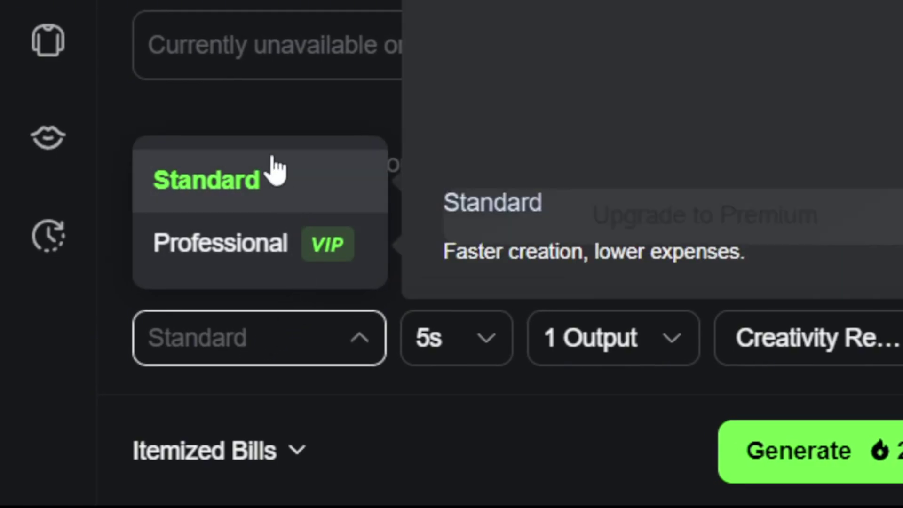
mouse_move(220, 242)
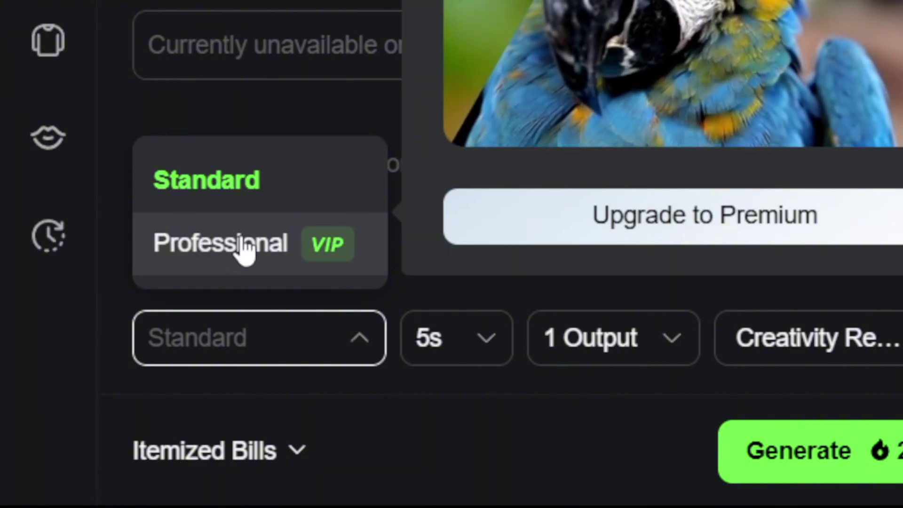
left_click(224, 248)
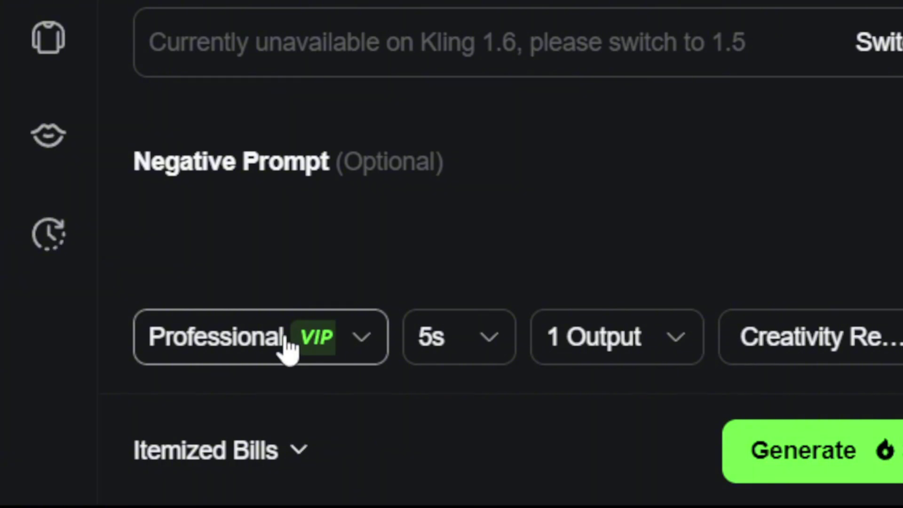
left_click(287, 346)
left_click(225, 196)
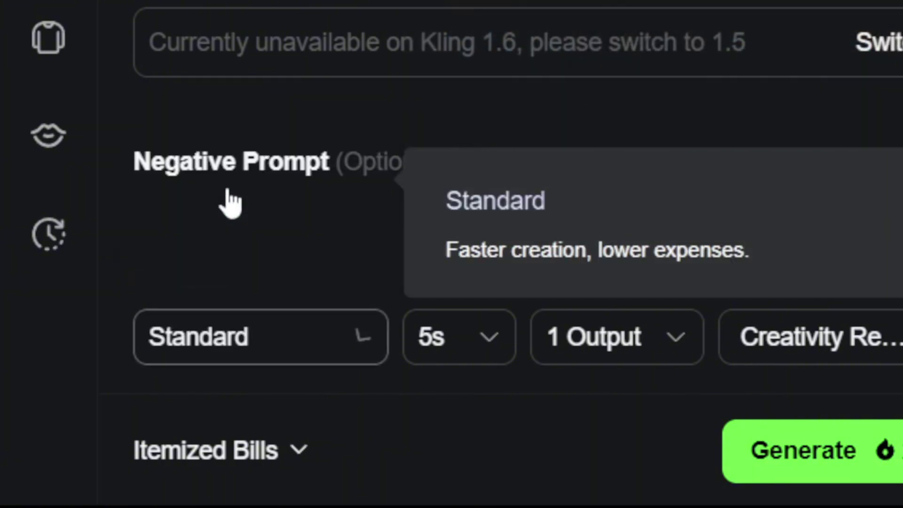
Step: Keep the 5s clip duration and bring up the 1–4 output-count choices
left_click(420, 344)
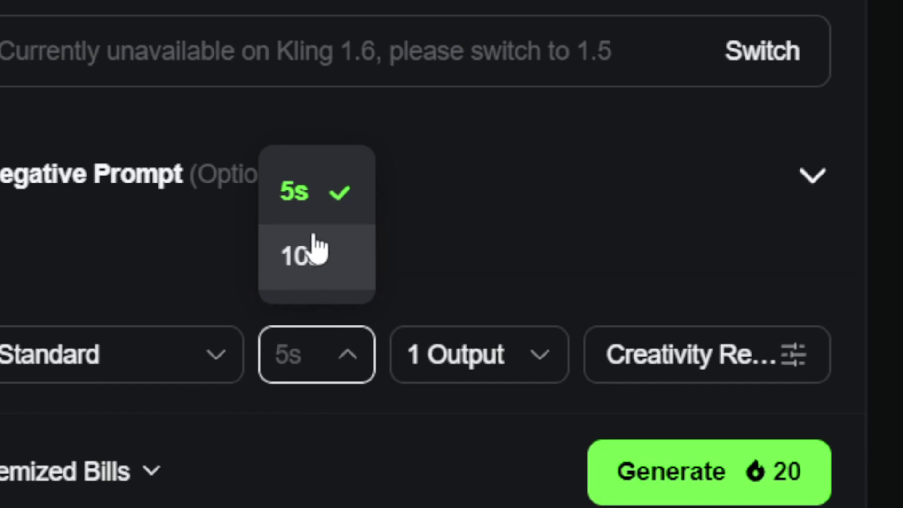
left_click(310, 209)
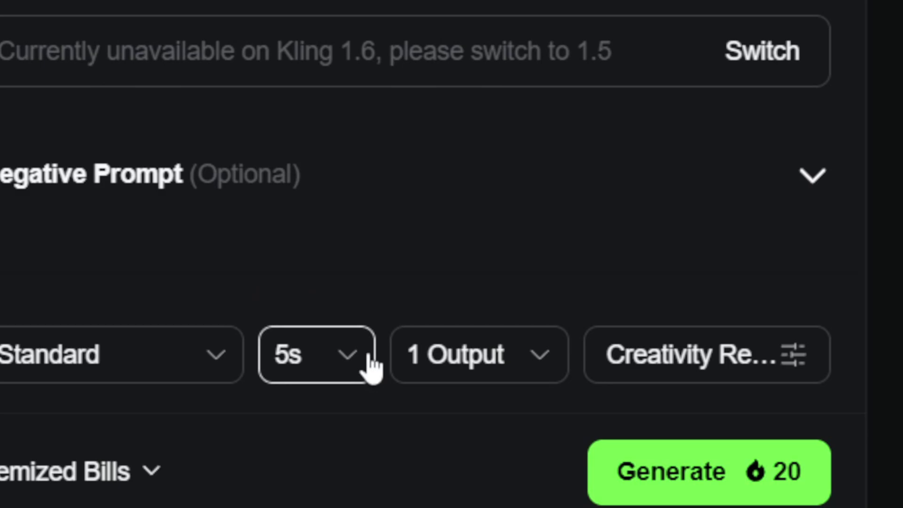
left_click(313, 351)
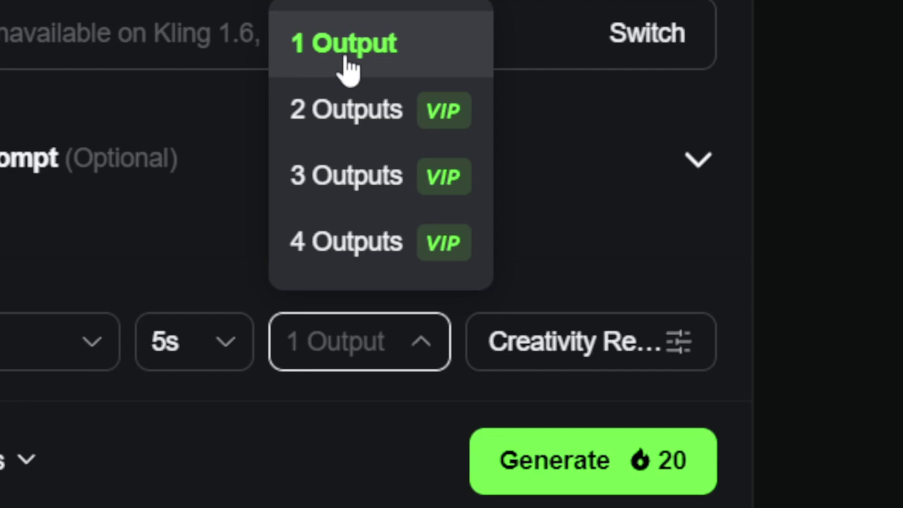
Step: Keep 1 output and drag the Creativity/Relevance slider to a middle value
left_click(351, 69)
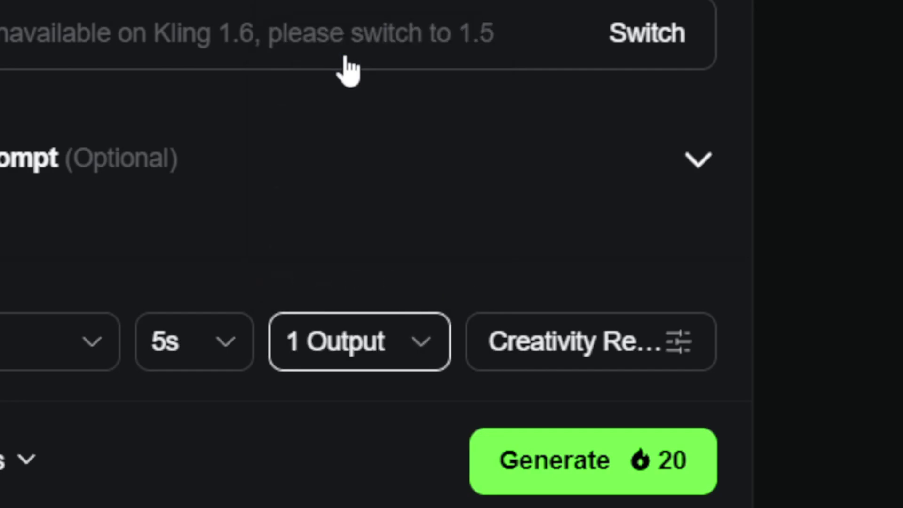
left_click(600, 368)
mouse_move(497, 242)
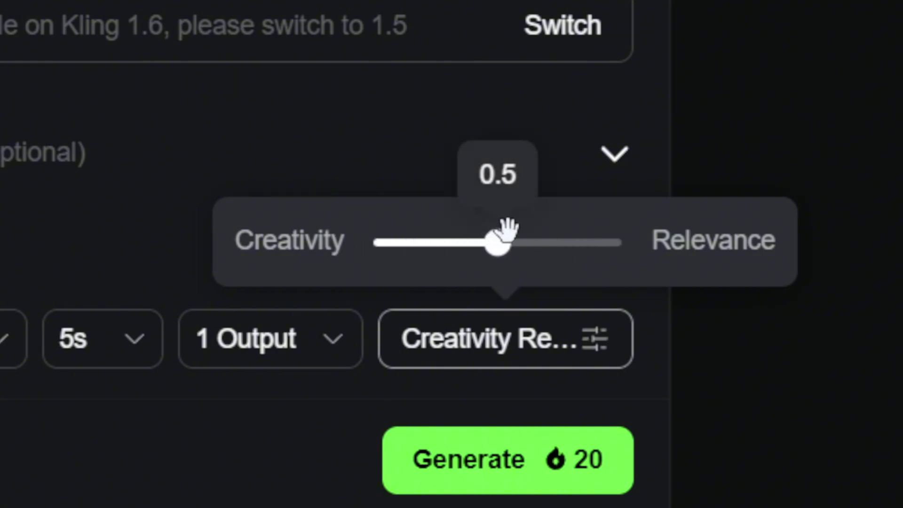
mouse_move(502, 236)
left_mouse_down()
mouse_move(390, 292)
mouse_move(459, 246)
mouse_move(591, 240)
mouse_move(712, 250)
left_mouse_up()
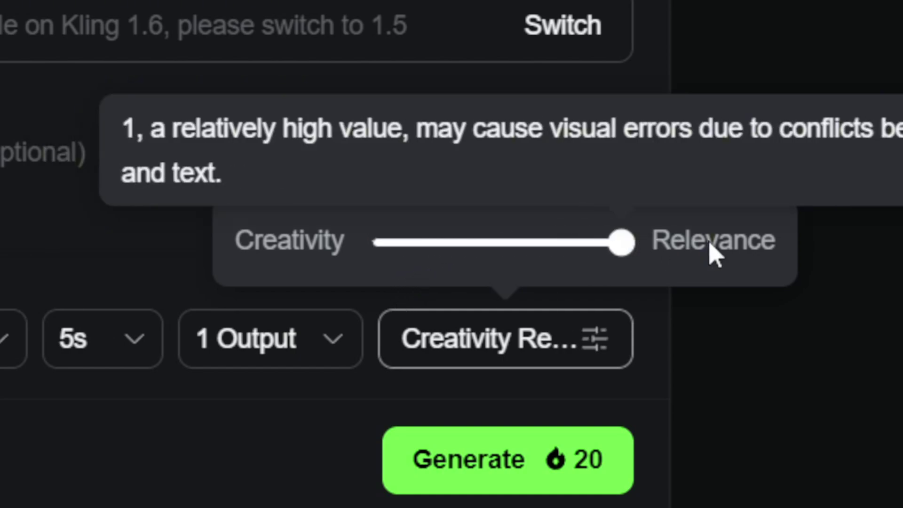
mouse_move(683, 268)
left_mouse_down()
mouse_move(620, 247)
mouse_move(472, 252)
mouse_move(506, 243)
left_mouse_up()
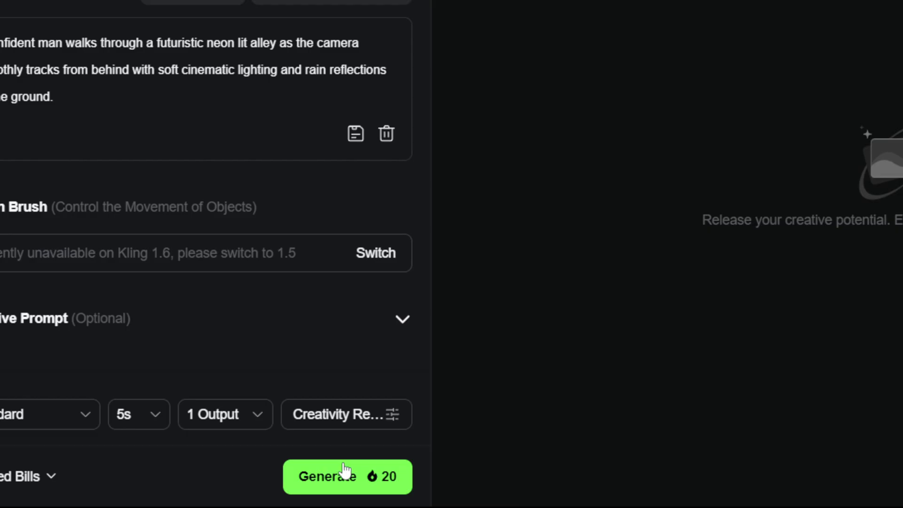
Step: Generate the 5-second neon-alley clip and wait for it to finish
left_click(348, 482)
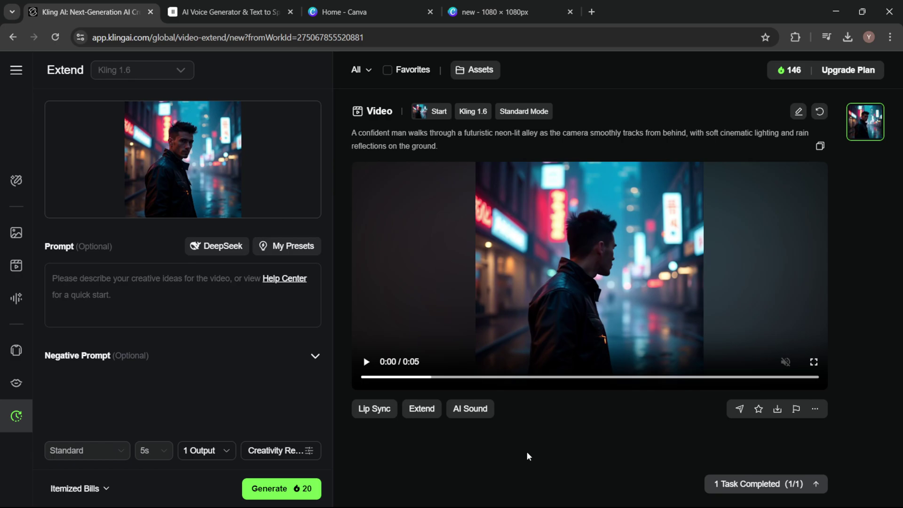
Step: Play the generated neon-alley clip, then open AI Sound for it
left_click(591, 265)
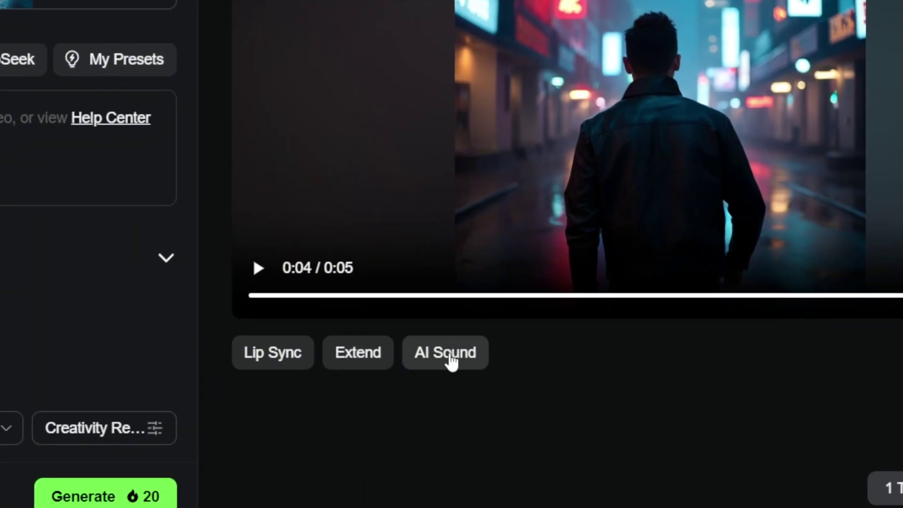
left_click(450, 356)
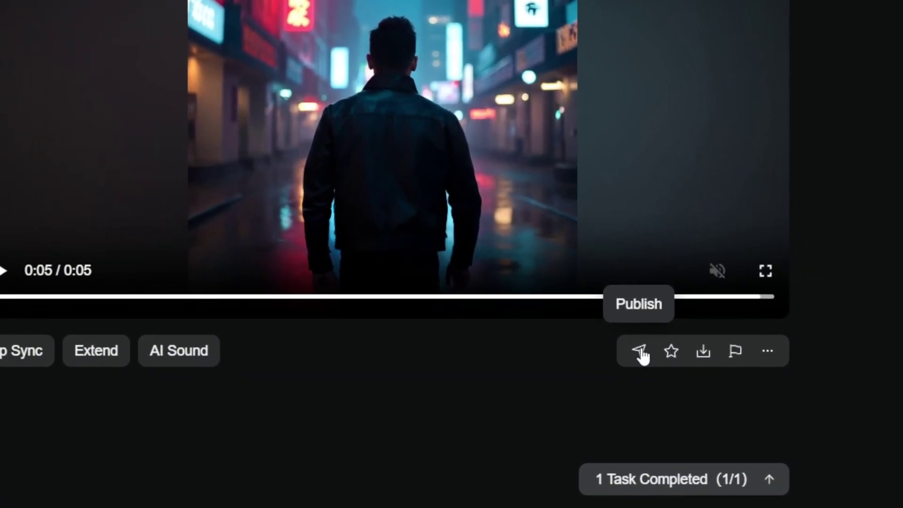
Step: Enter the title 'Futuristic AI Animation' and paste the neon-alley summary
left_click(640, 350)
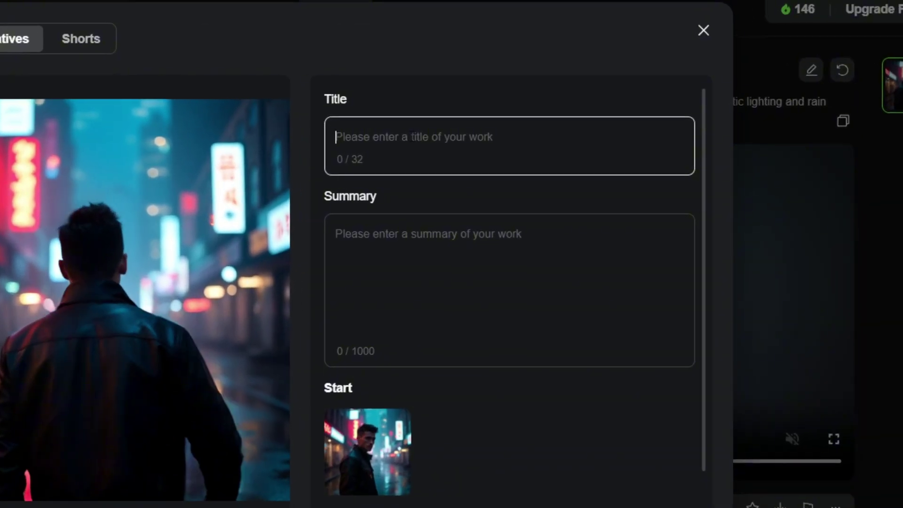
type("Fu")
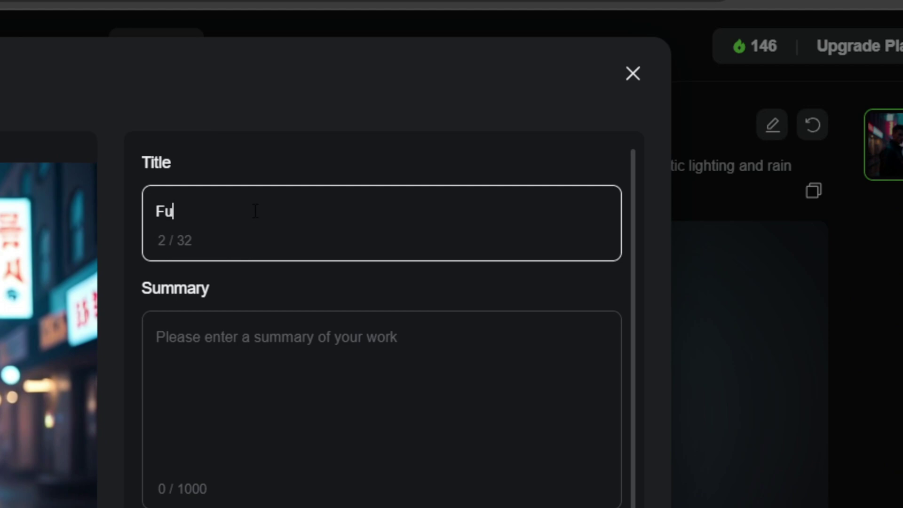
type("turistic AI Anima")
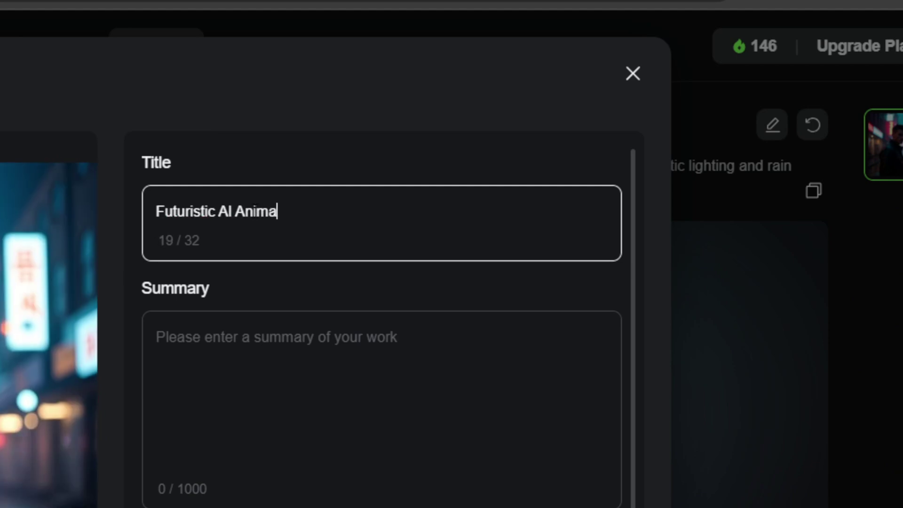
type("tion")
key("BackSpace")
left_click(158, 226)
type("A confident man walks through a neon-lit futuristic alley, his sharp features illuminated by cinematic lighting. Subtle rain reflections enhance the cyberpunk atmosphere, creating a blend of mystery and realism. Powered by Kling AI 1.6")
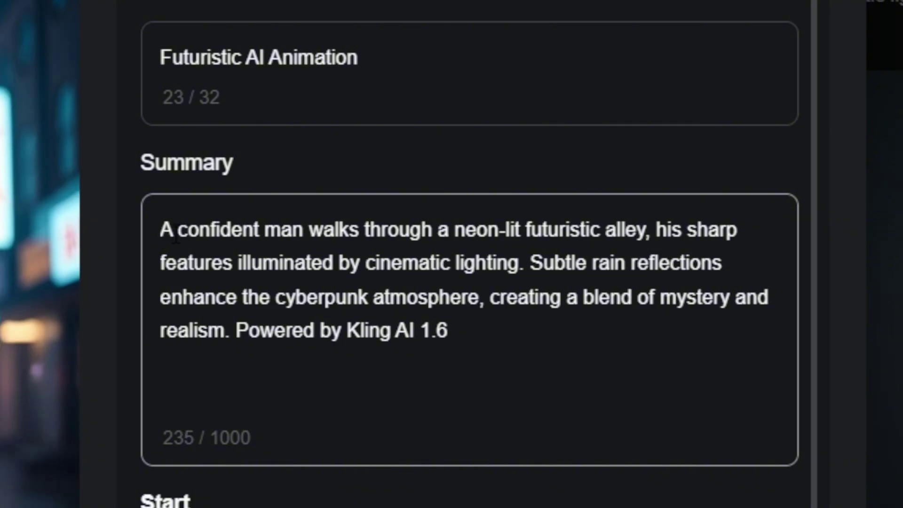
Step: Select the pasted summary text from start to end, then deselect it
left_click(162, 230)
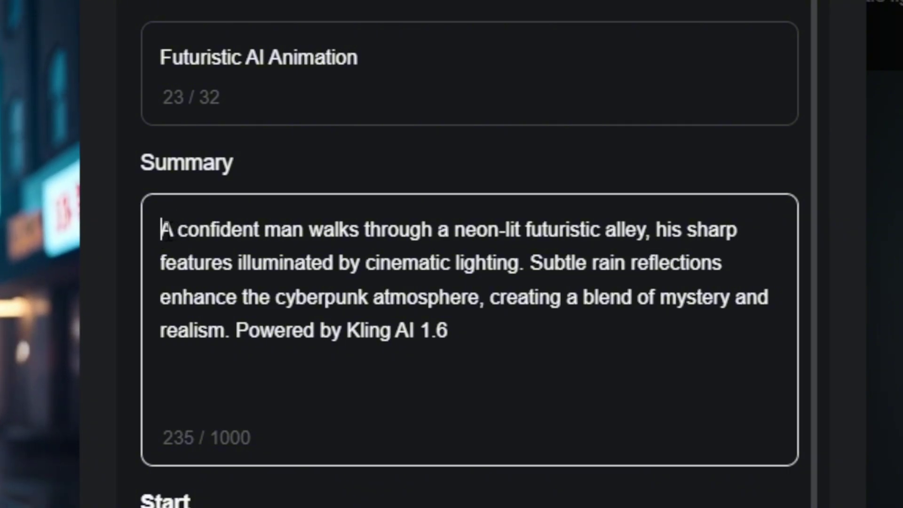
left_click_drag(162, 231, 221, 240)
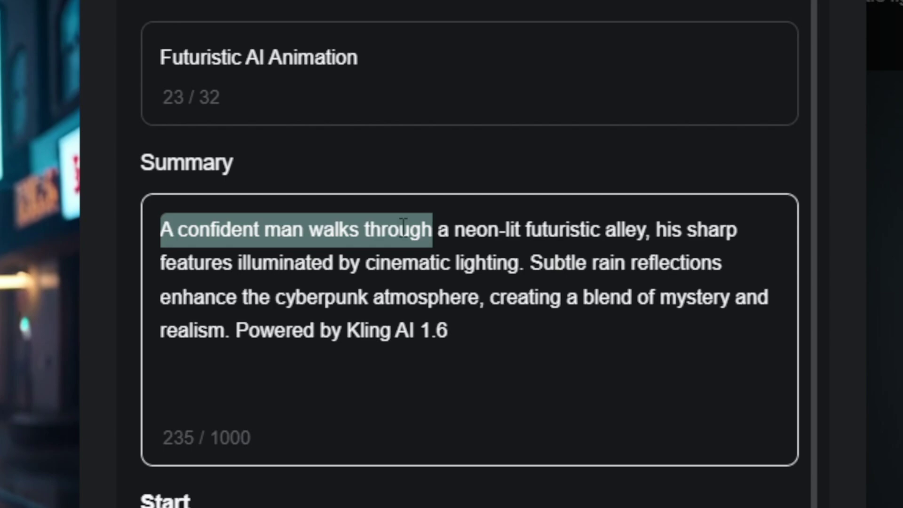
mouse_move(294, 237)
left_mouse_down()
mouse_move(554, 213)
mouse_move(645, 227)
mouse_move(705, 222)
mouse_move(701, 255)
left_mouse_up()
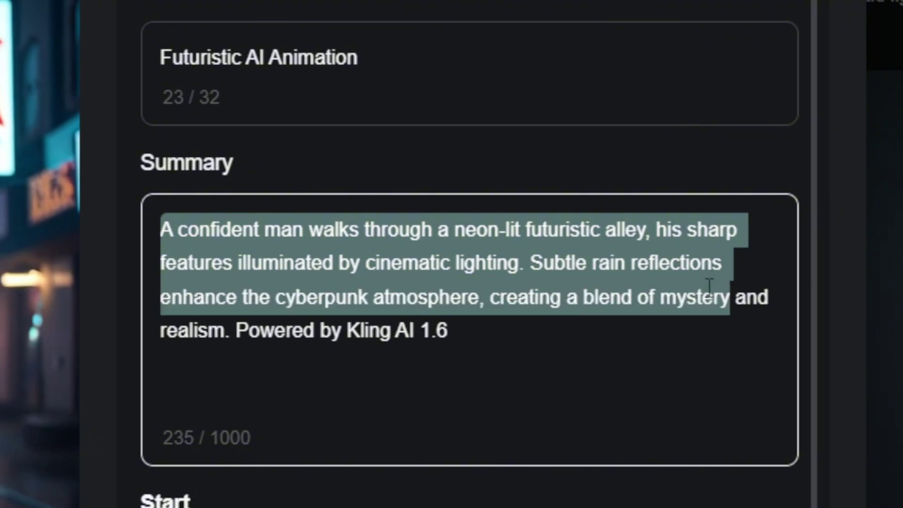
left_click_drag(701, 255, 714, 346)
left_click(546, 403)
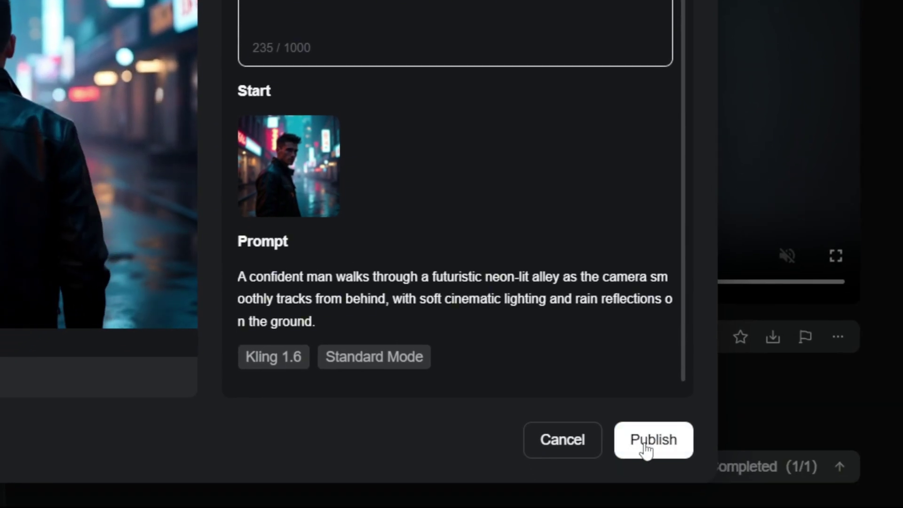
Step: Publish the 'Futuristic AI Animation' video for review
left_click(645, 443)
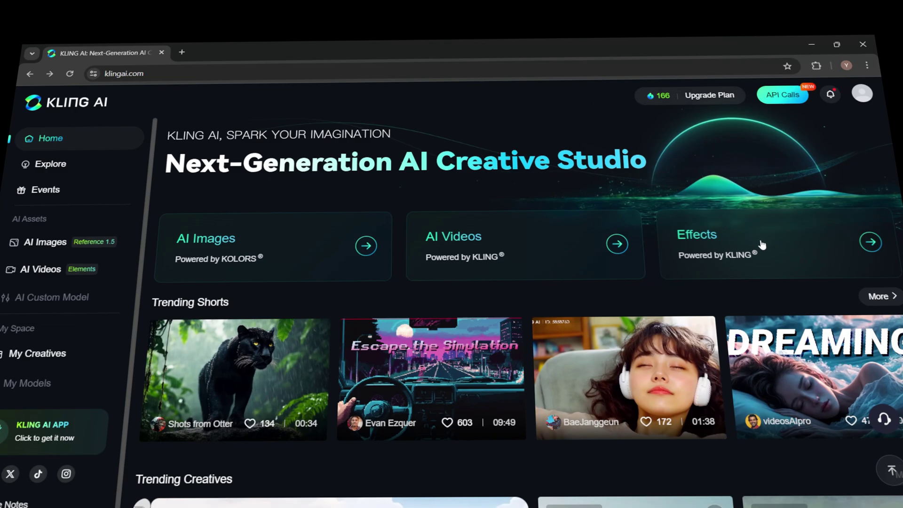
scroll(761, 245, "down", 2)
scroll(758, 254, "down", 2)
scroll(755, 265, "down", 2)
scroll(706, 282, "down", 2)
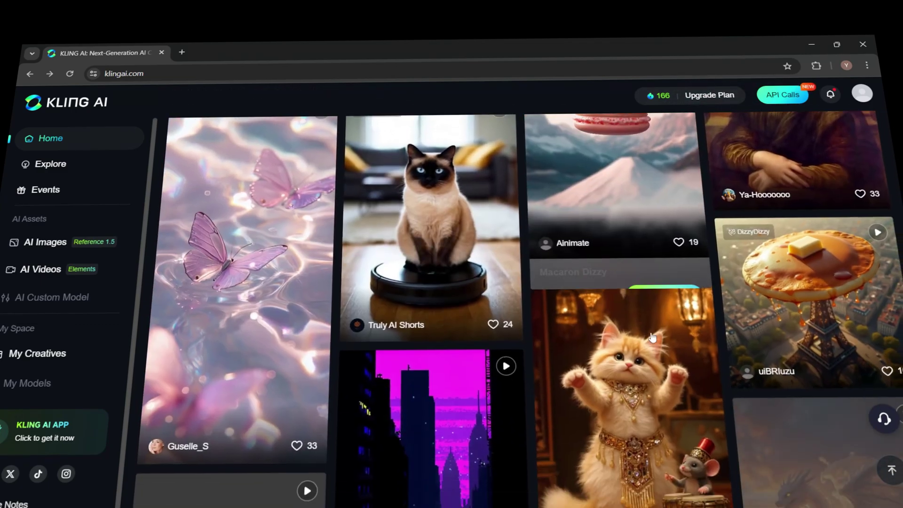
scroll(504, 331, "down", 1)
scroll(493, 377, "down", 2)
scroll(516, 374, "down", 3)
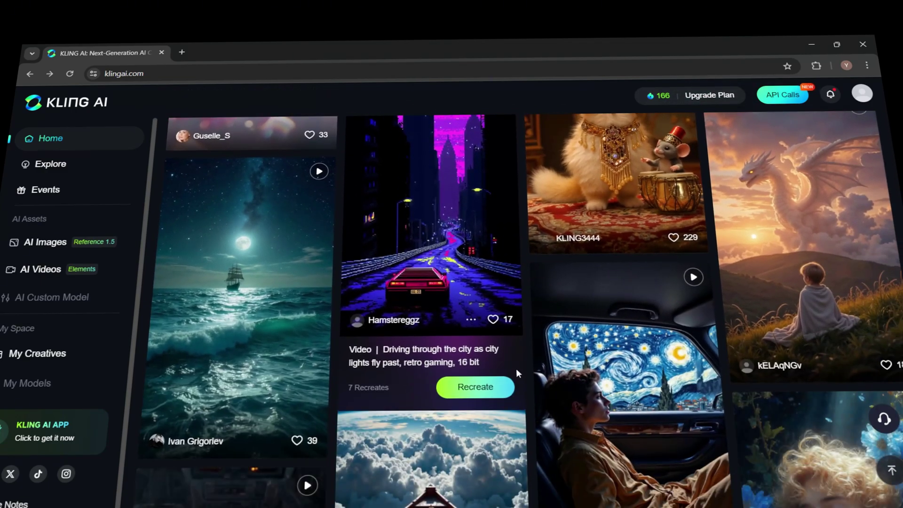
scroll(515, 374, "down", 2)
scroll(516, 374, "down", 2)
scroll(517, 375, "down", 1)
scroll(518, 374, "down", 2)
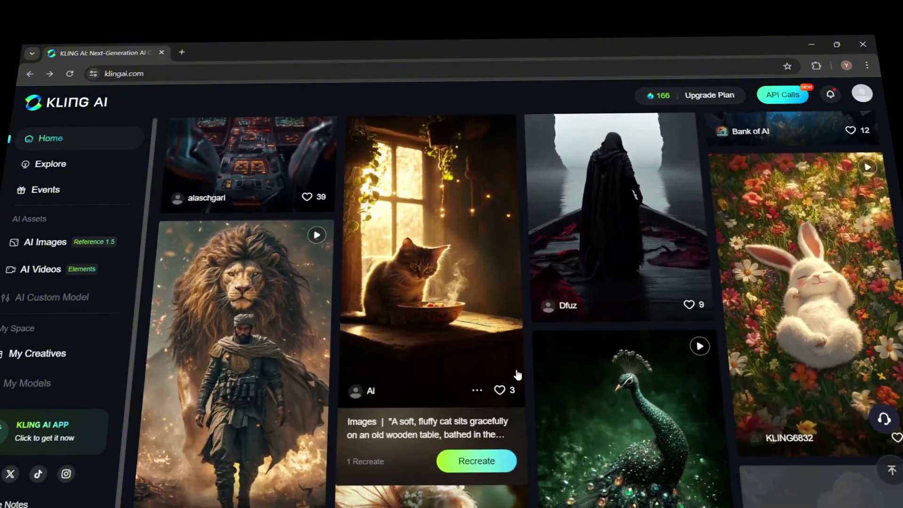
scroll(517, 374, "down", 1)
scroll(518, 374, "down", 2)
scroll(516, 374, "down", 2)
scroll(516, 369, "down", 1)
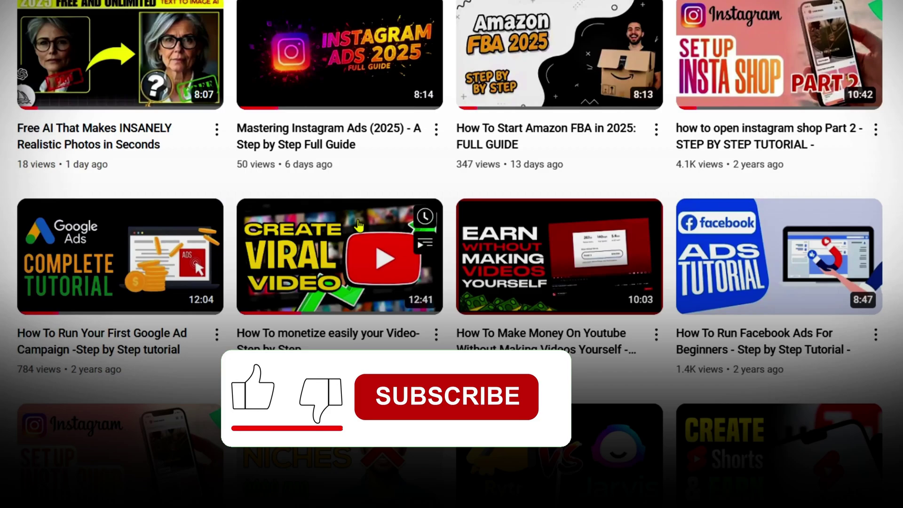
scroll(358, 224, "down", 2)
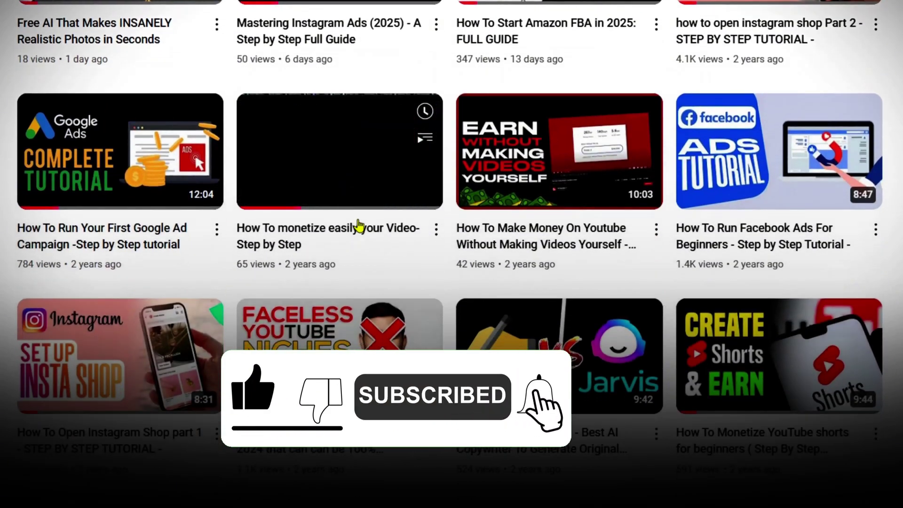
scroll(358, 224, "down", 2)
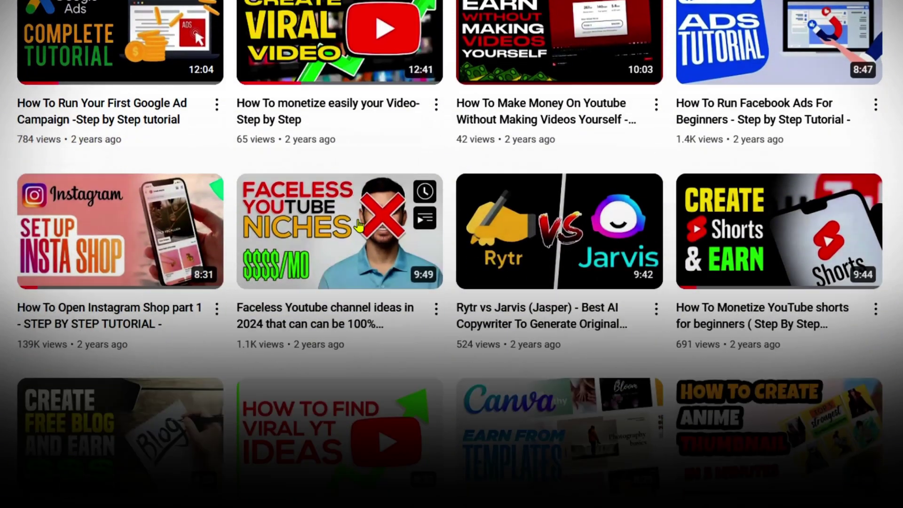